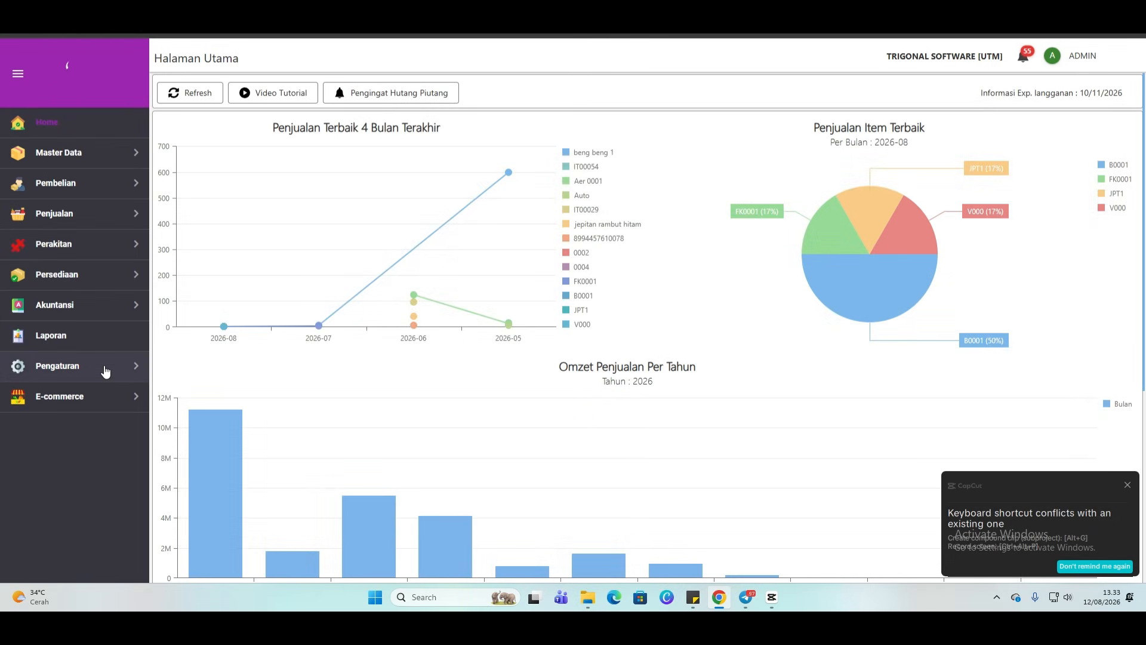
In the general settings, set the purchase and sales return mode (Mode Retur Pembelian dan Penjualan) to Mode 2 and save.
click(106, 370)
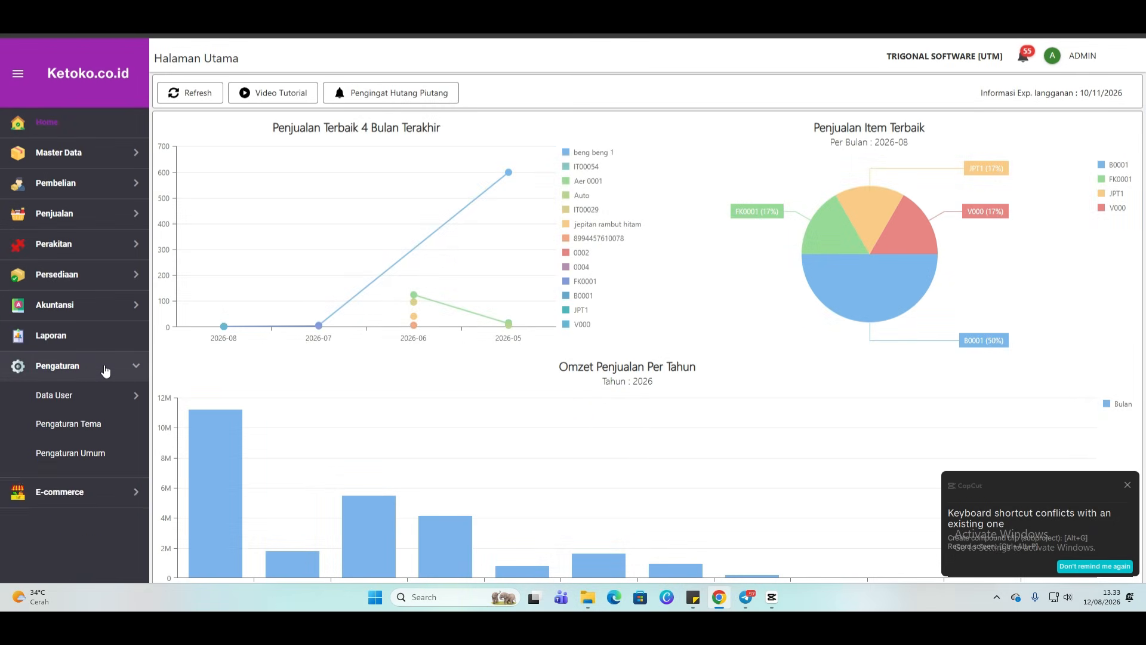
click(94, 455)
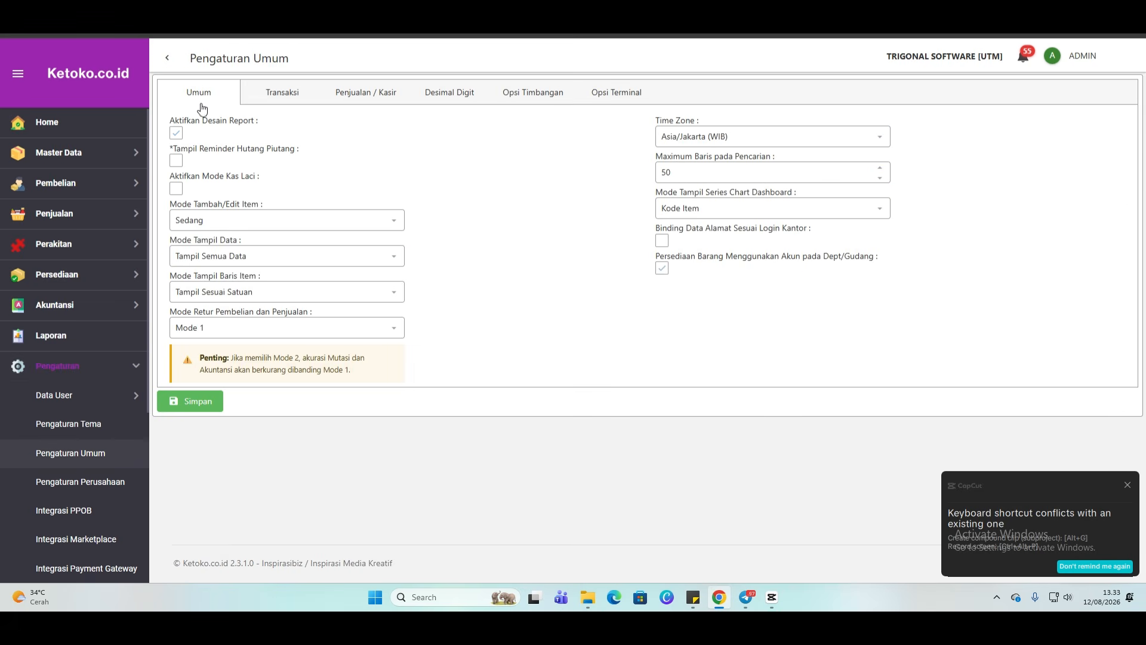
click(246, 332)
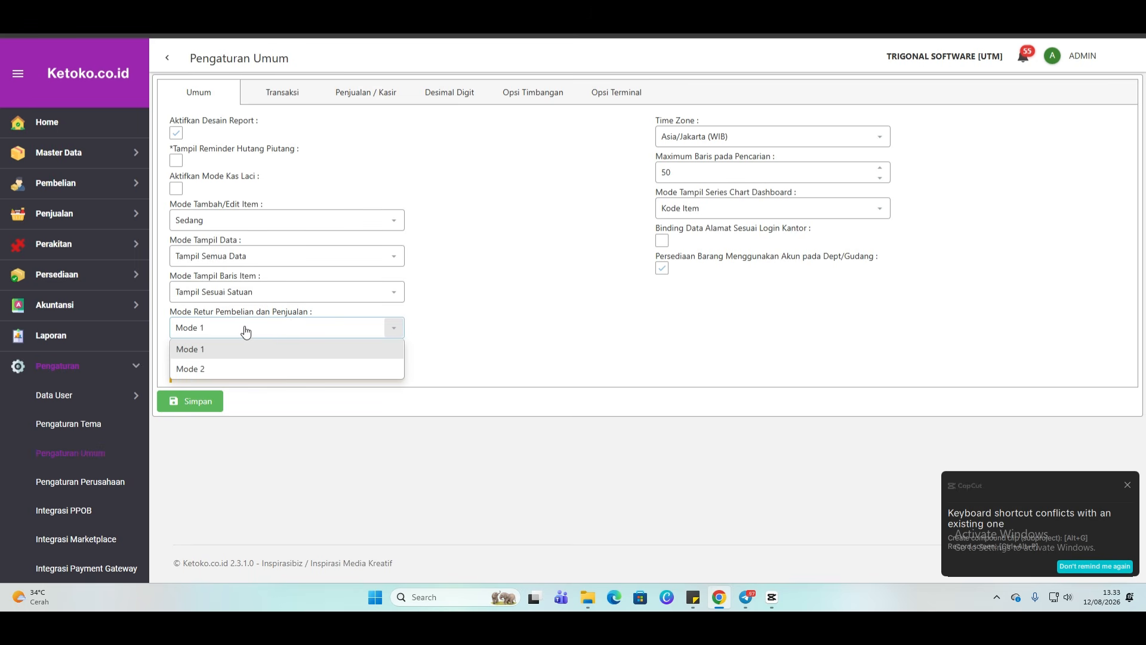
click(209, 370)
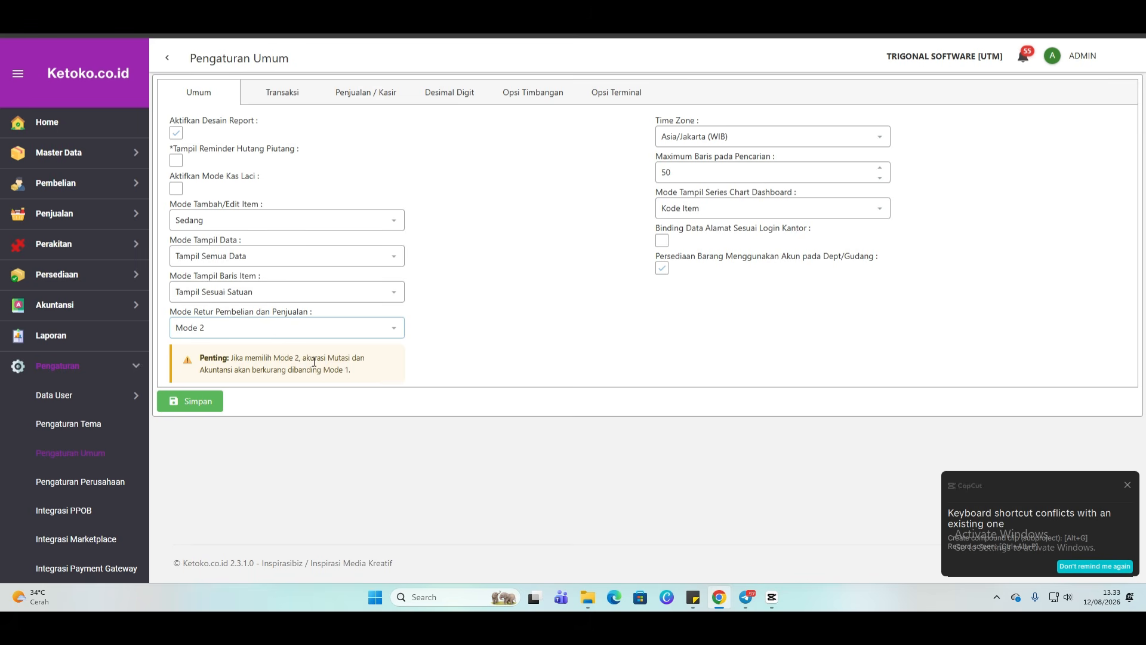
click(193, 408)
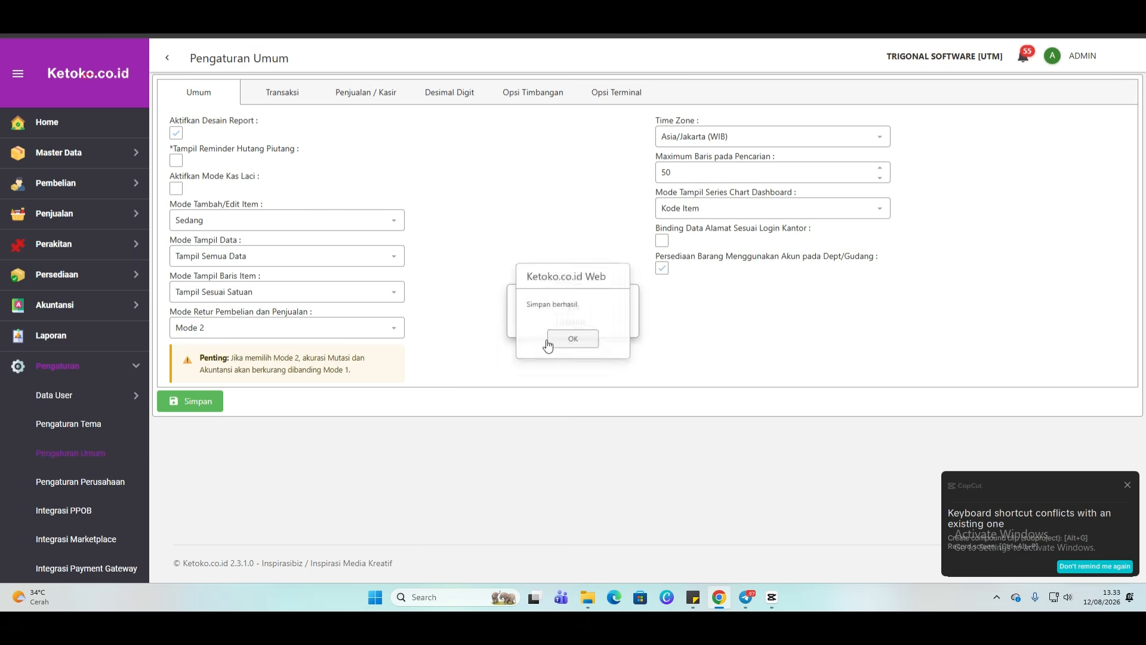
click(547, 342)
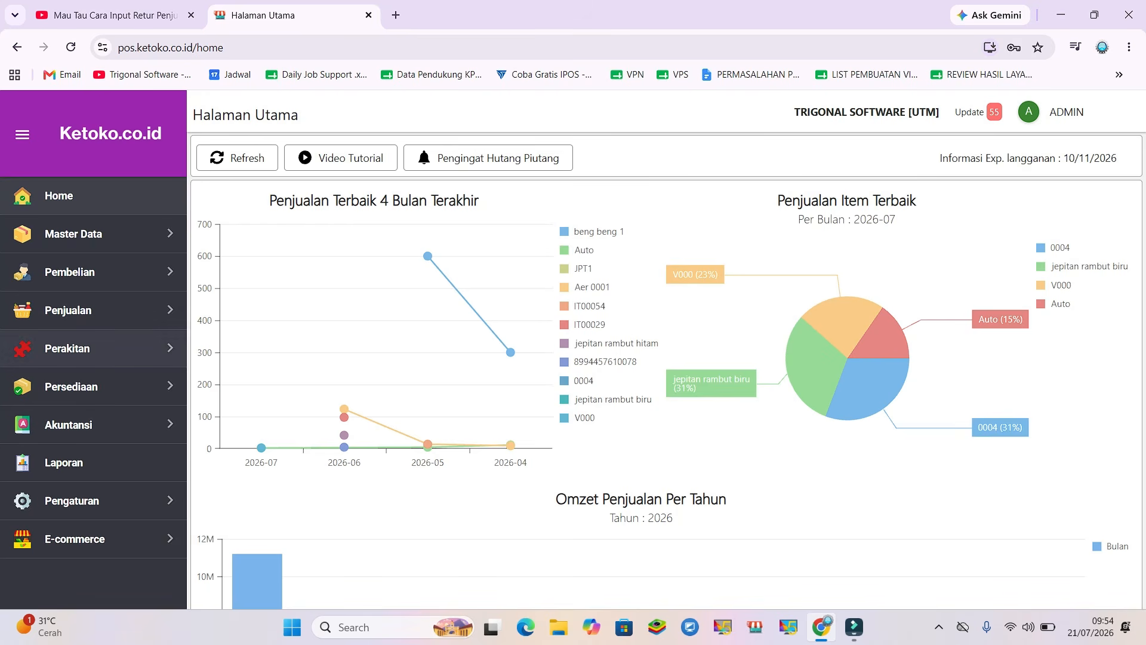
Open a new Mode 2 sales return form (Retur Baru Mode 2).
click(89, 310)
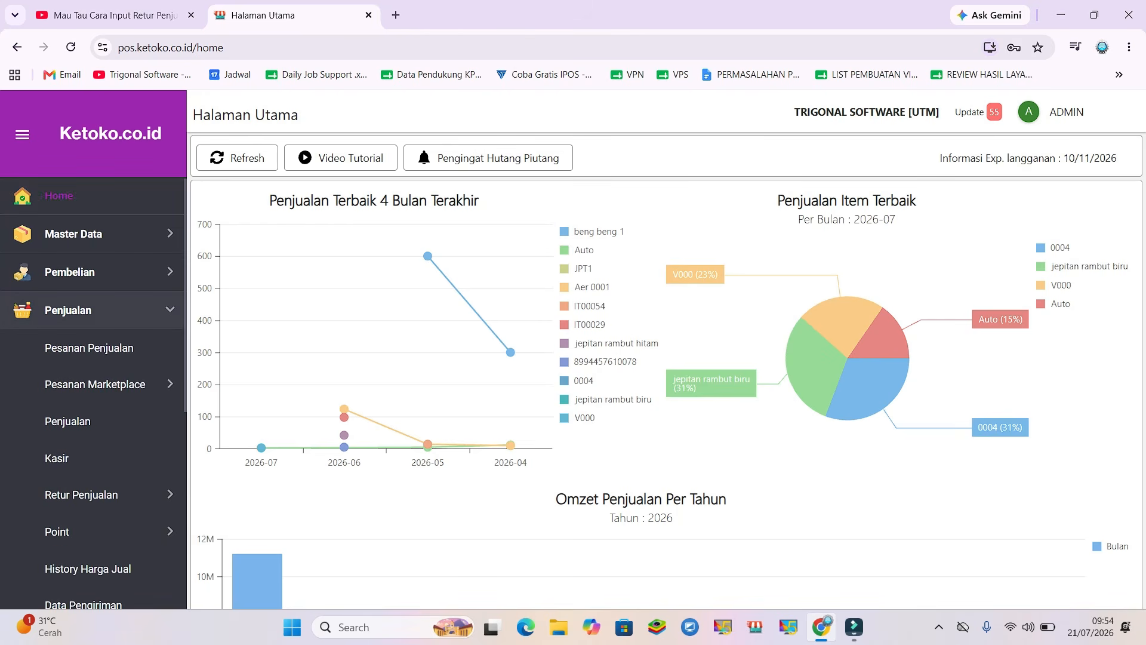
scroll(89, 373, down, 3)
click(90, 373)
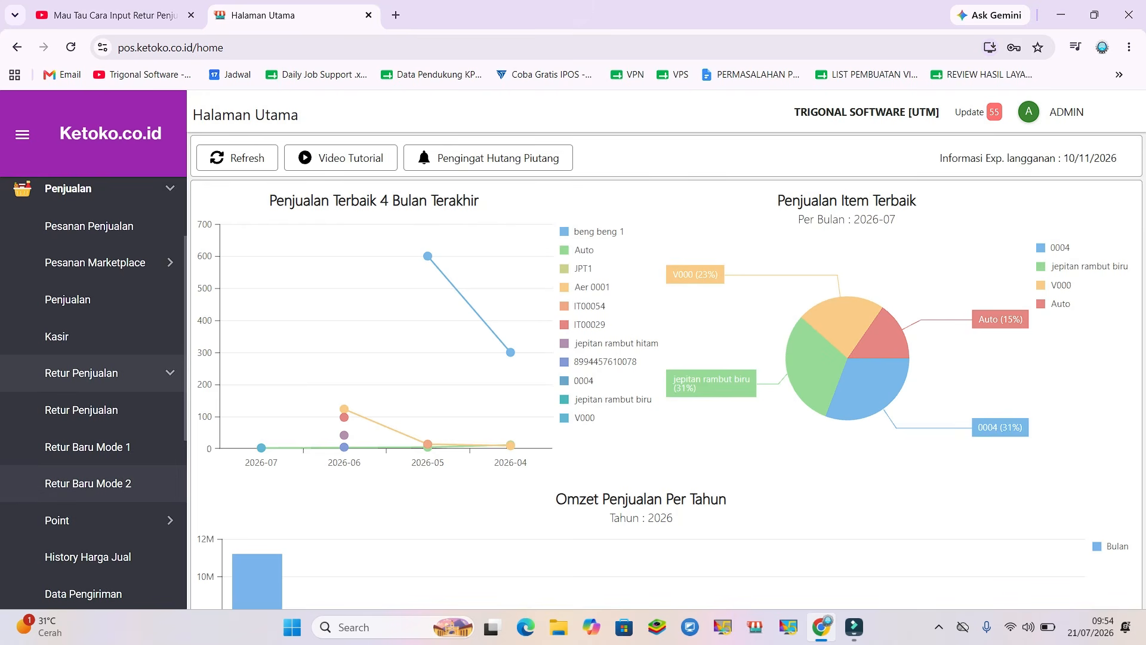
click(87, 483)
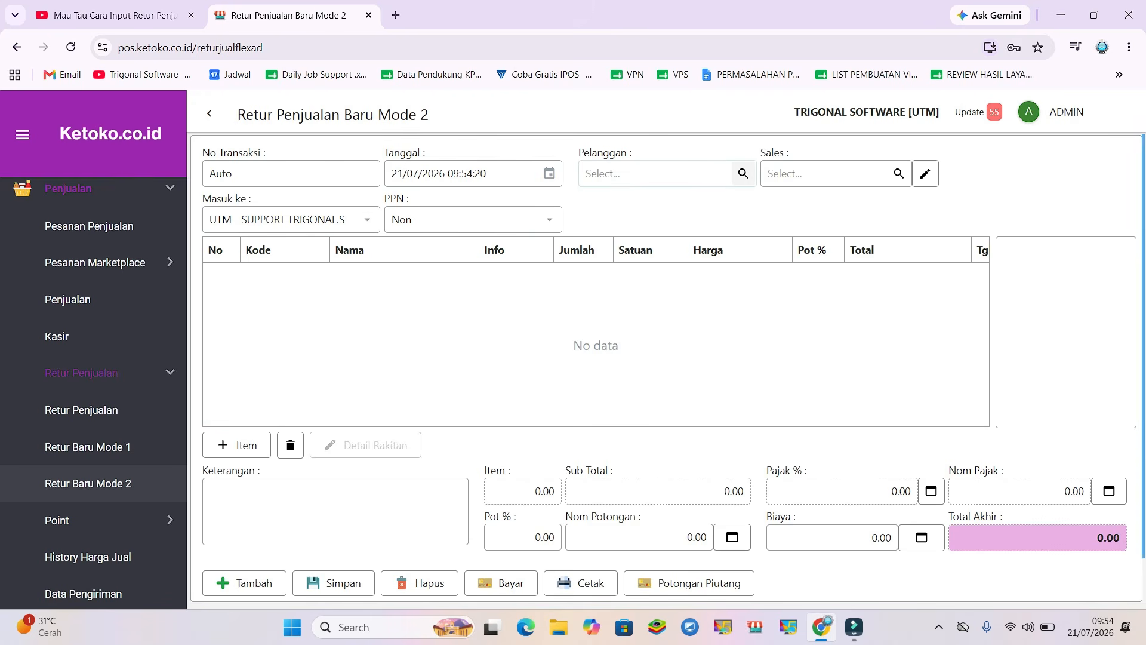
Search for the customer by name, assign that customer to the sales return, and set PPN to Include.
click(743, 173)
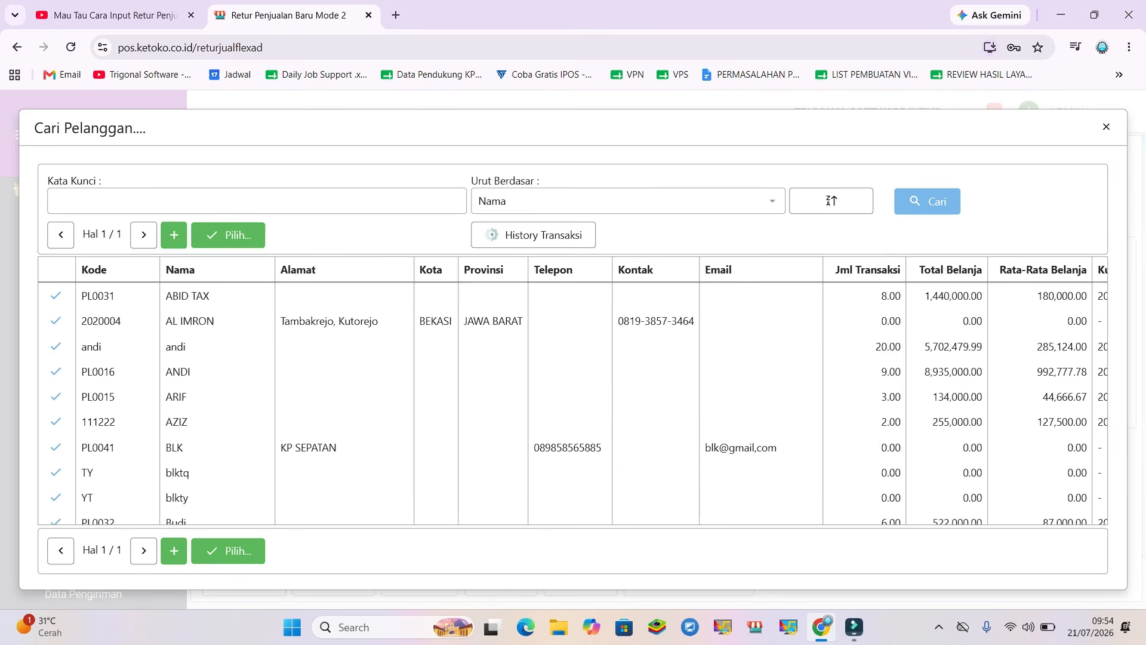
text(arif)
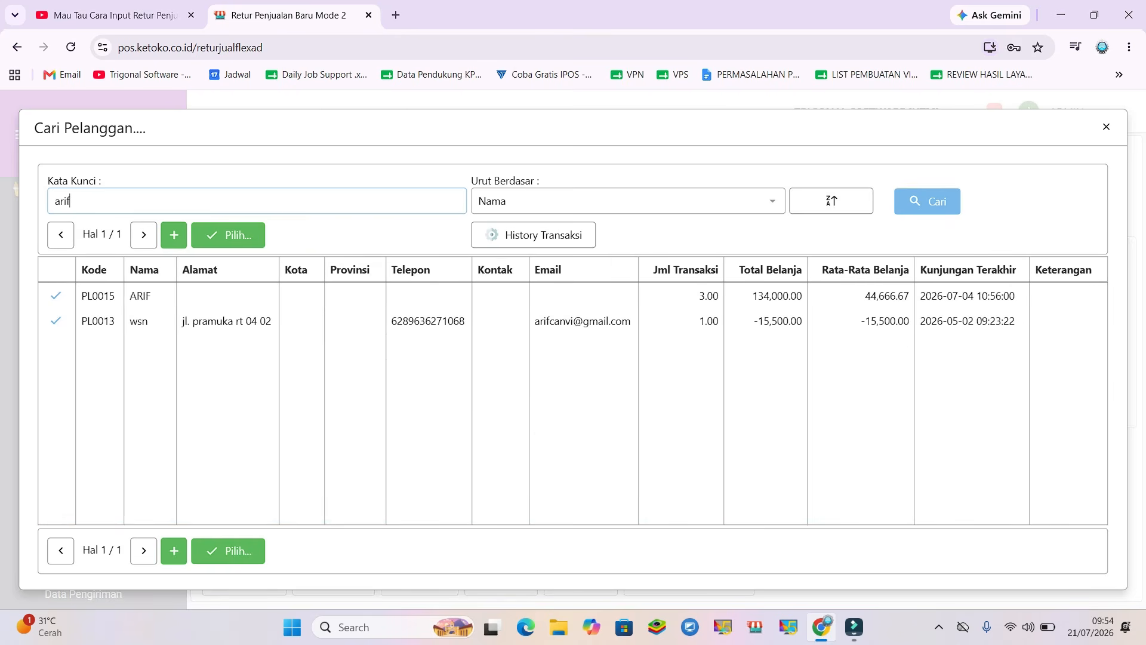
click(216, 296)
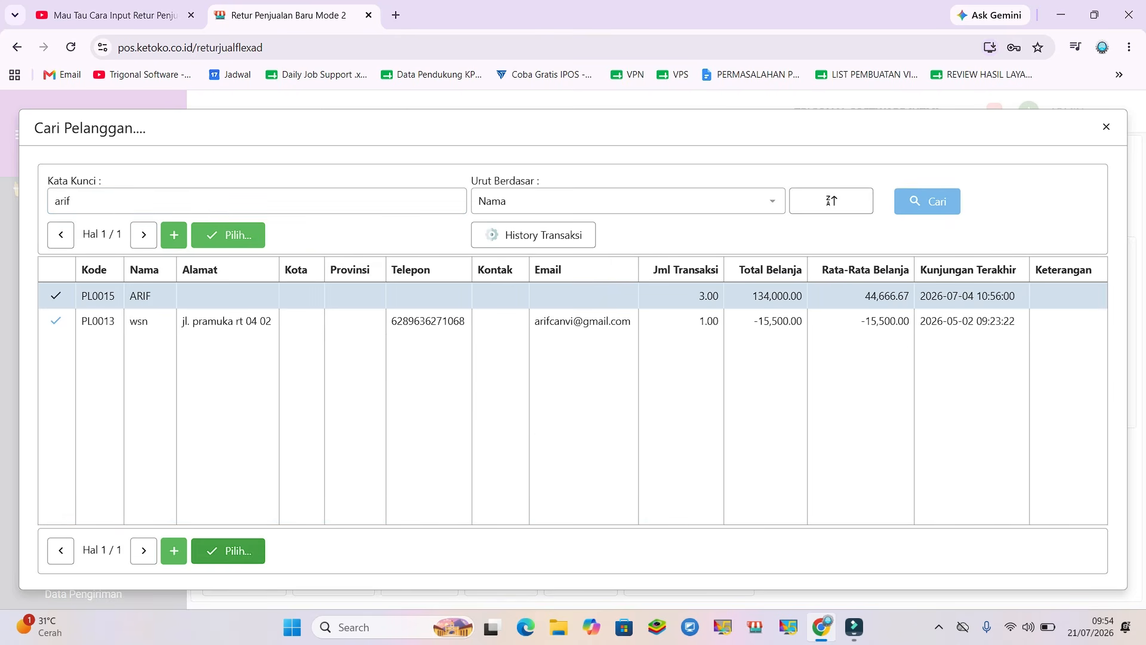
click(236, 550)
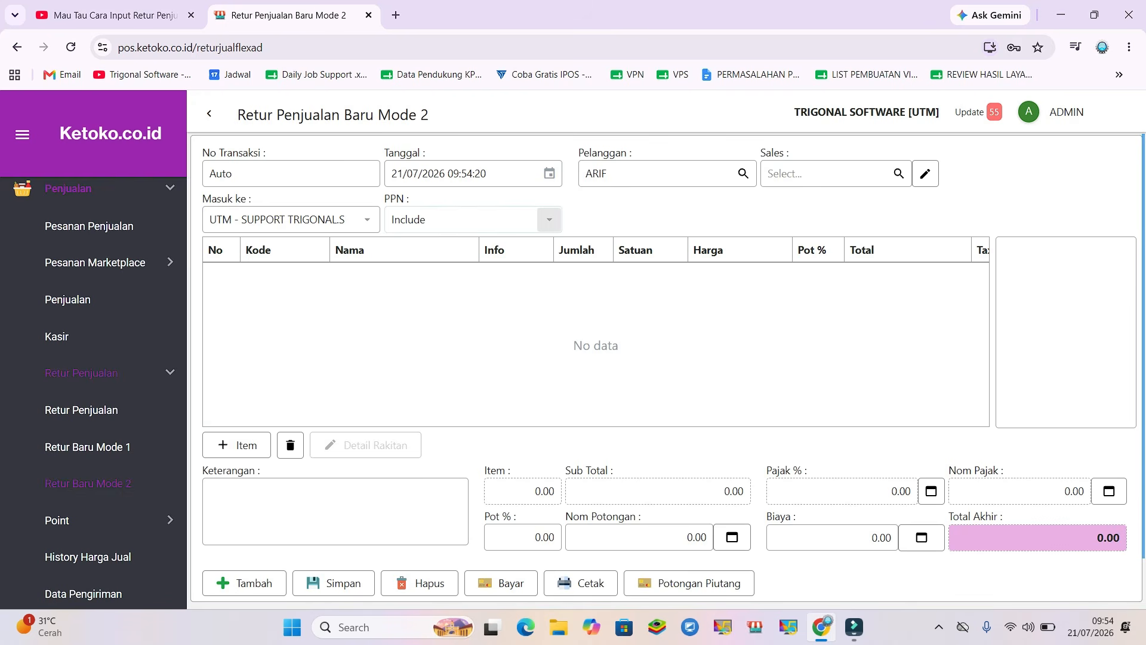
click(550, 219)
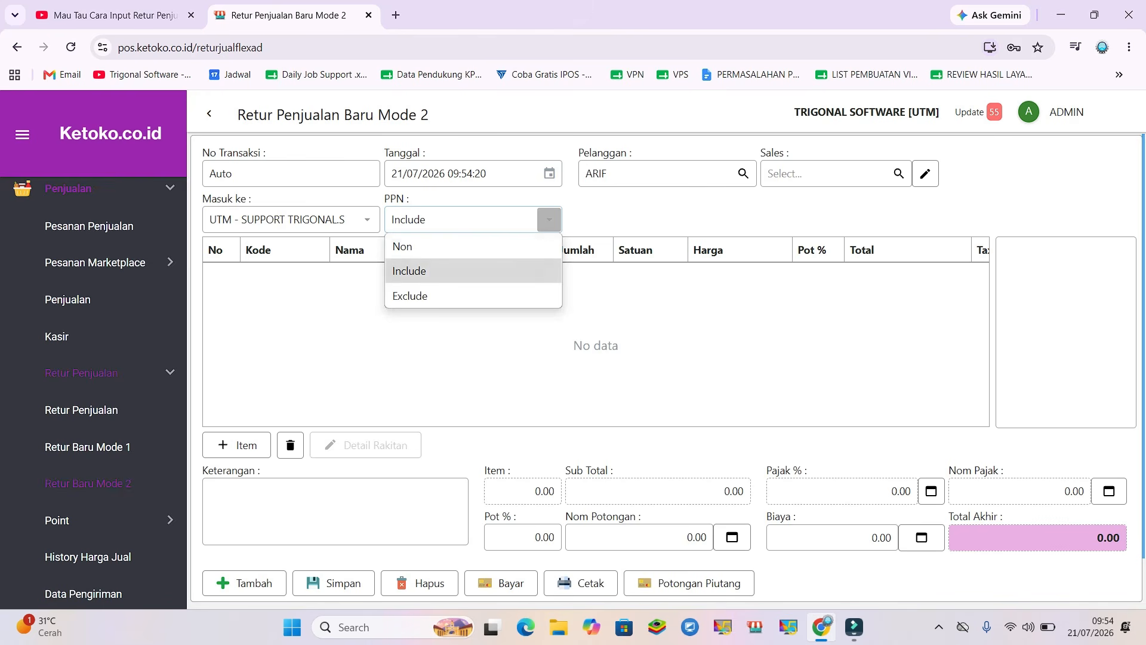
click(411, 271)
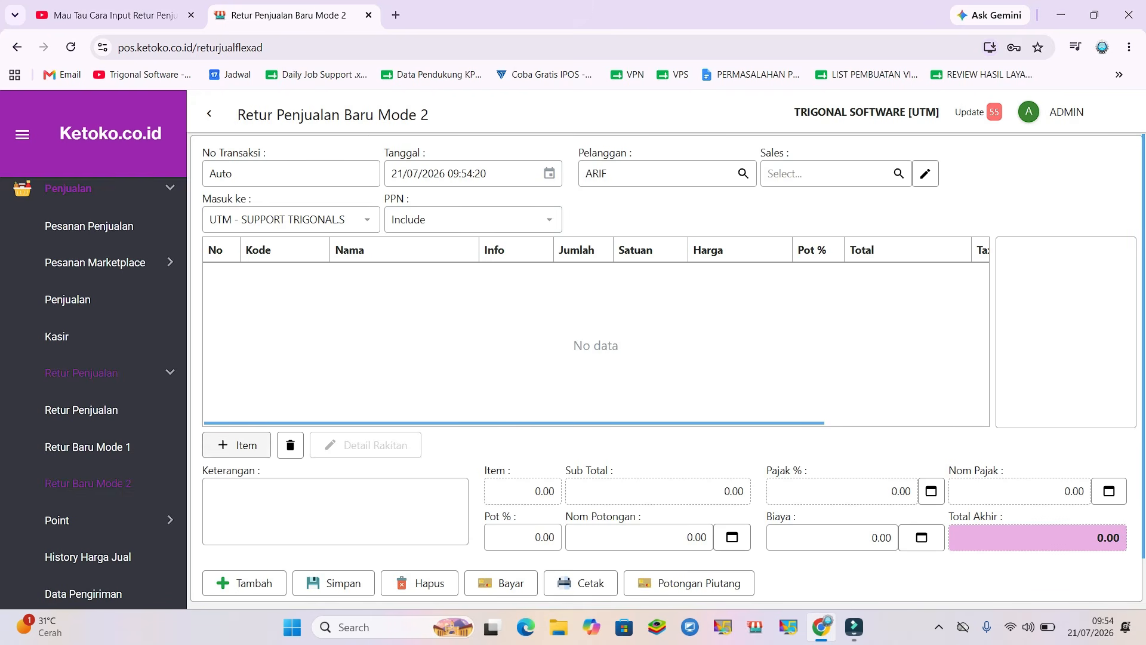
Add item BGN-0261 BAK MANDI PLASTIK to the sales return.
click(236, 445)
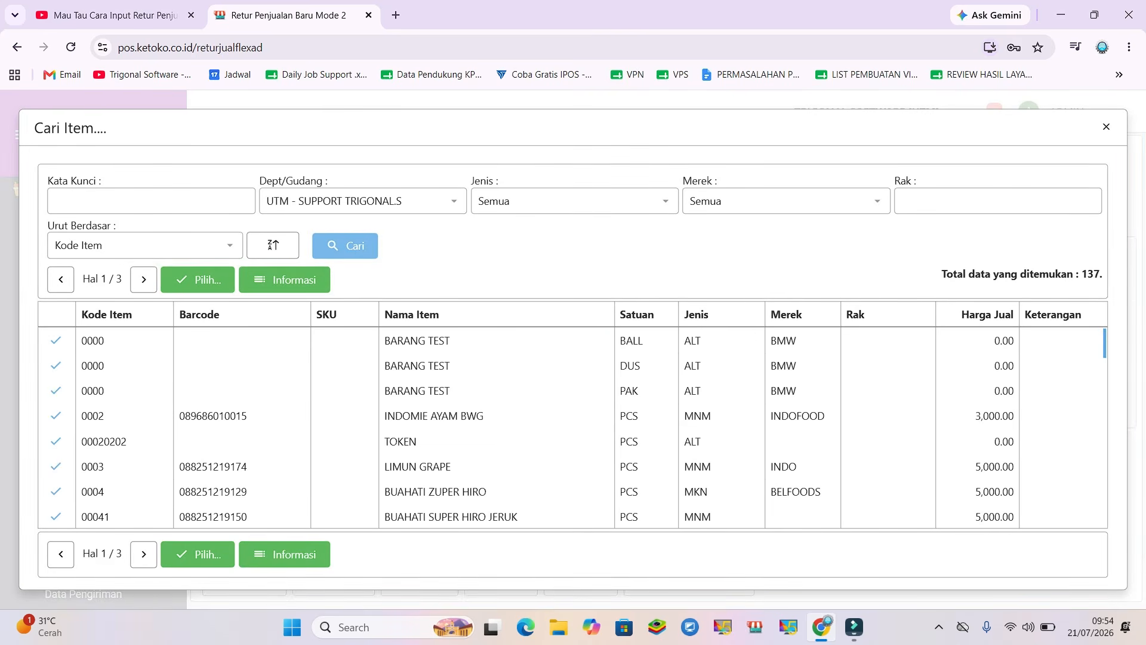
scroll(531, 427, down, 1)
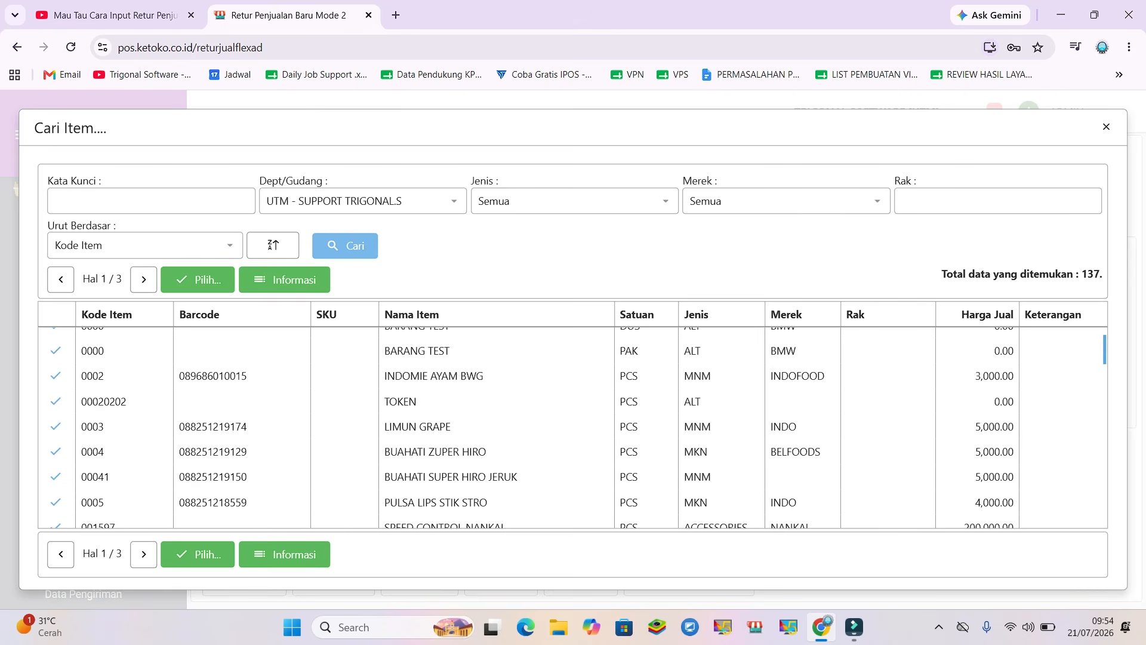
scroll(531, 427, down, 5)
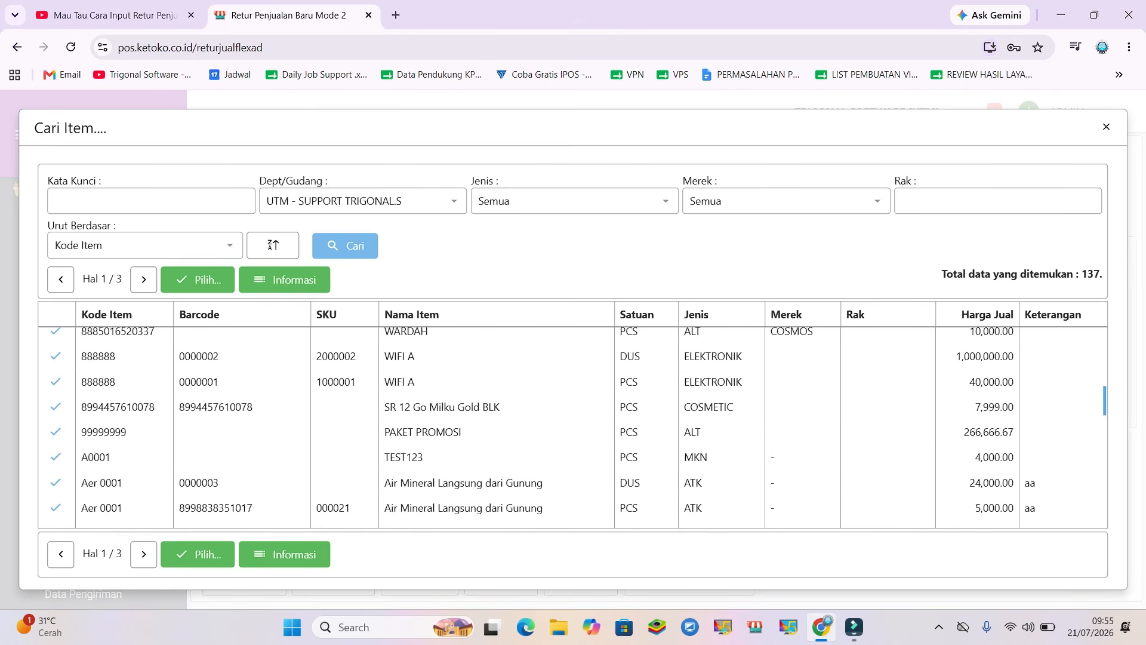
scroll(531, 427, down, 3)
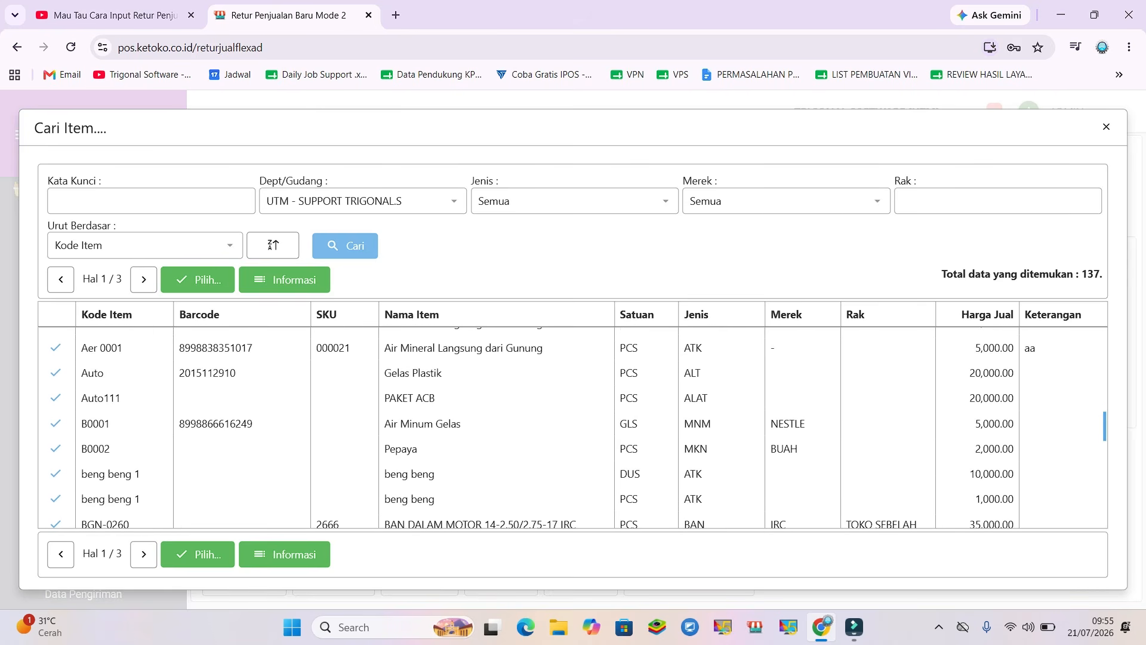
scroll(573, 427, down, 2)
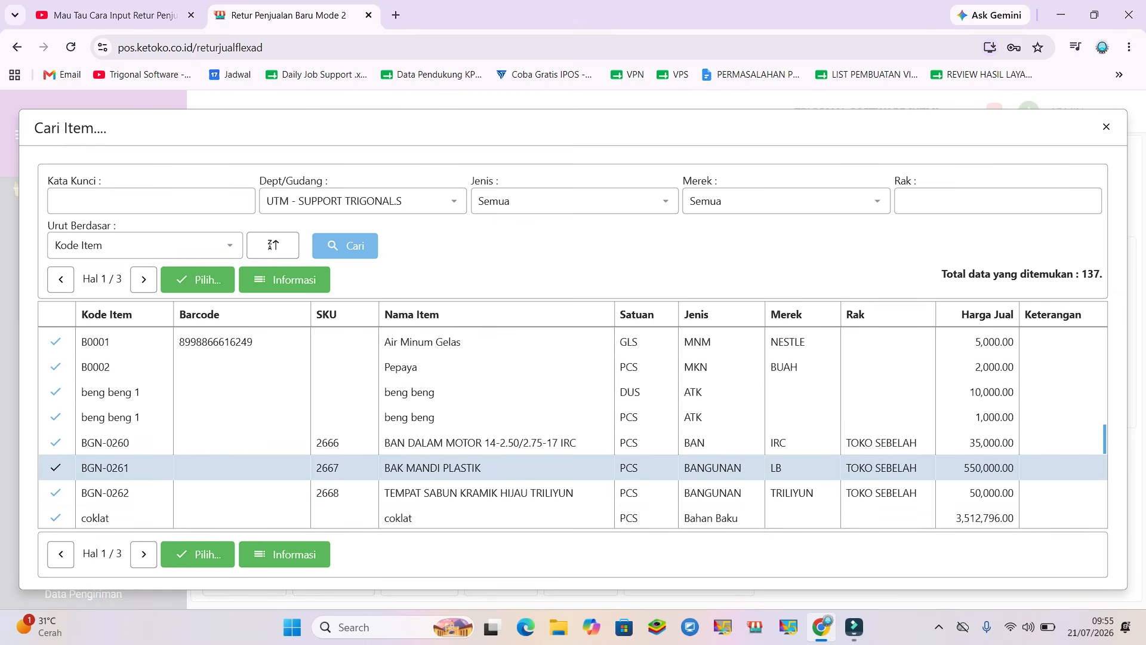
click(197, 554)
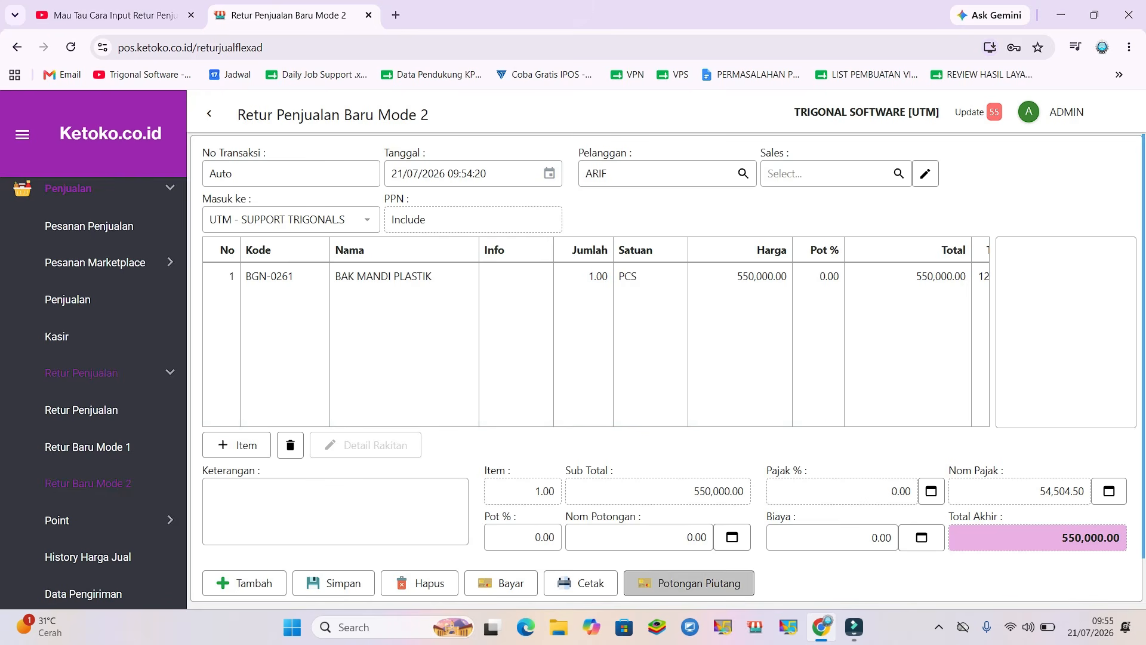
View the customer's outstanding credit in the receivable deduction details (Potongan Piutang) and go back without saving.
click(689, 582)
click(783, 312)
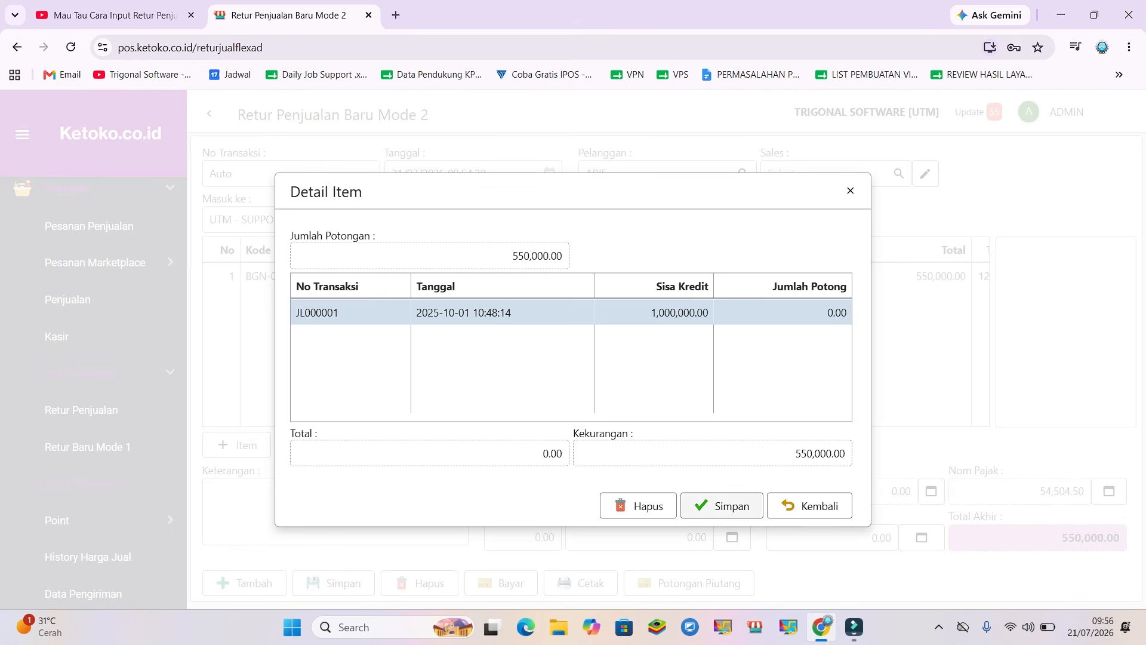
click(809, 505)
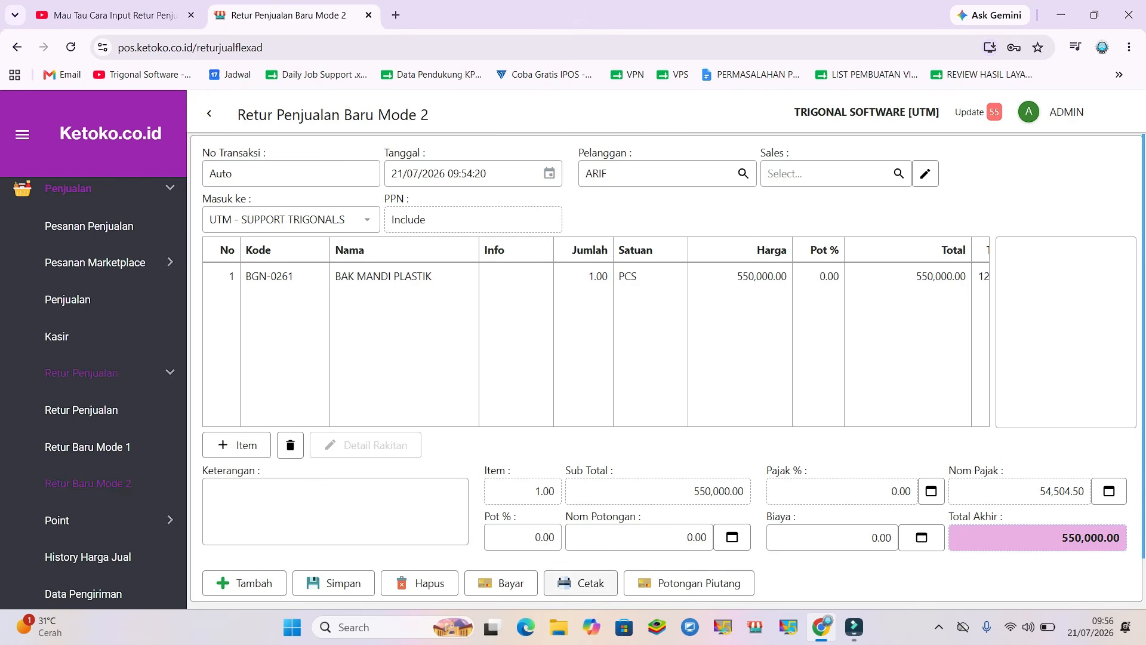
Set the tax type of the BAK MANDI PLASTIK line to 11/12 x 12% (Non Mewah).
drag(558, 421, 537, 421)
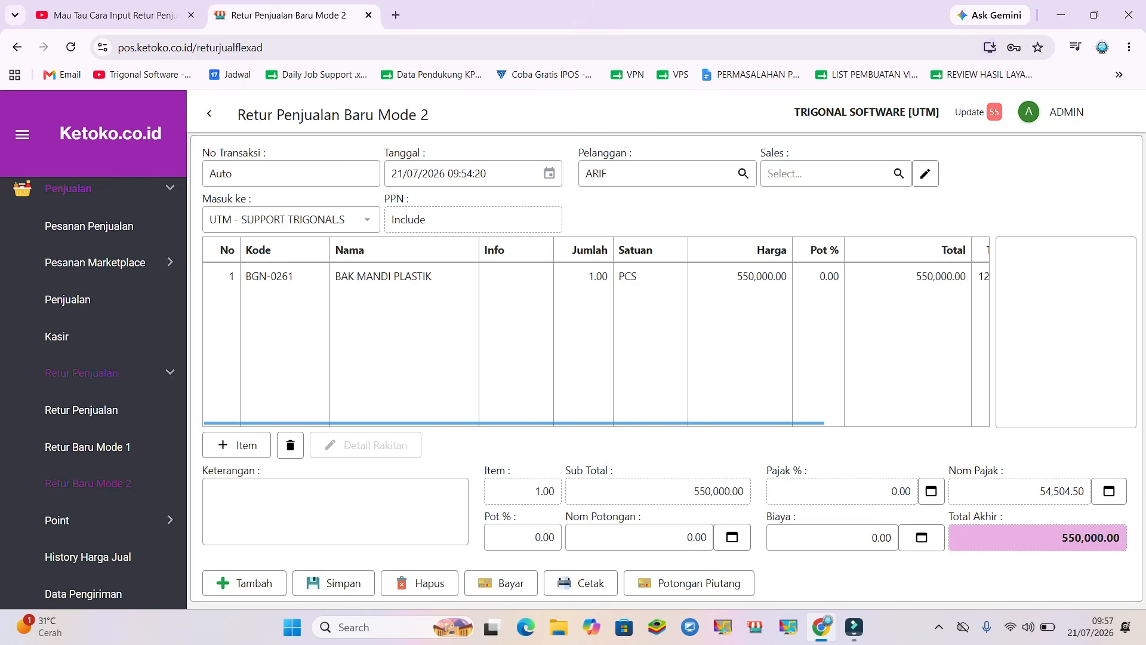
drag(537, 422, 701, 422)
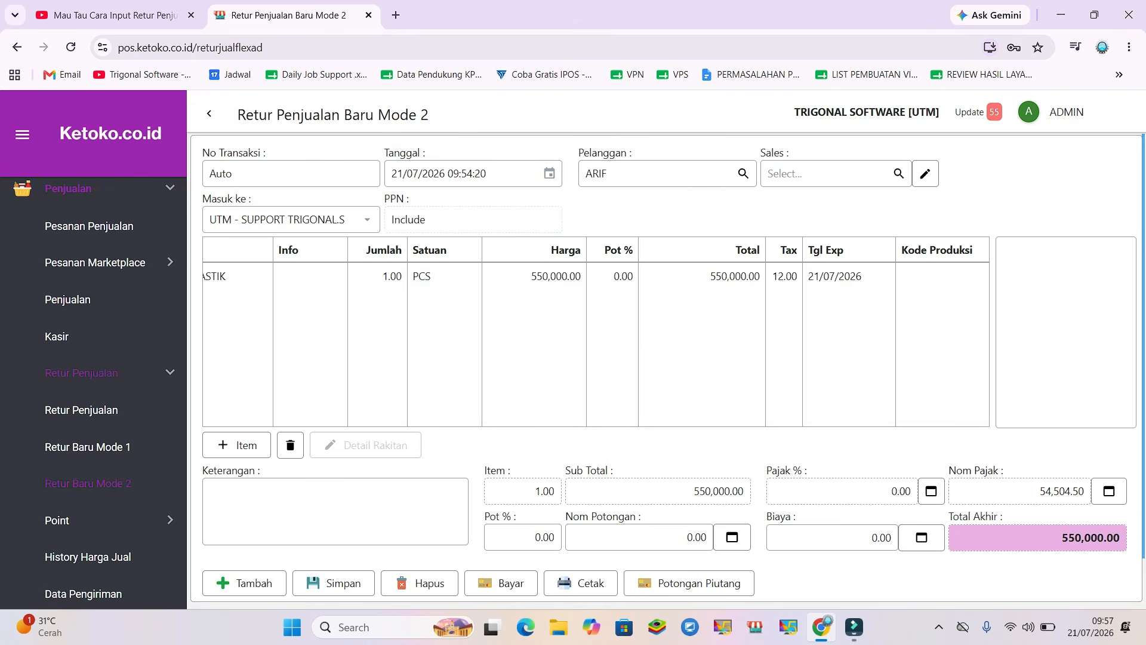
click(784, 277)
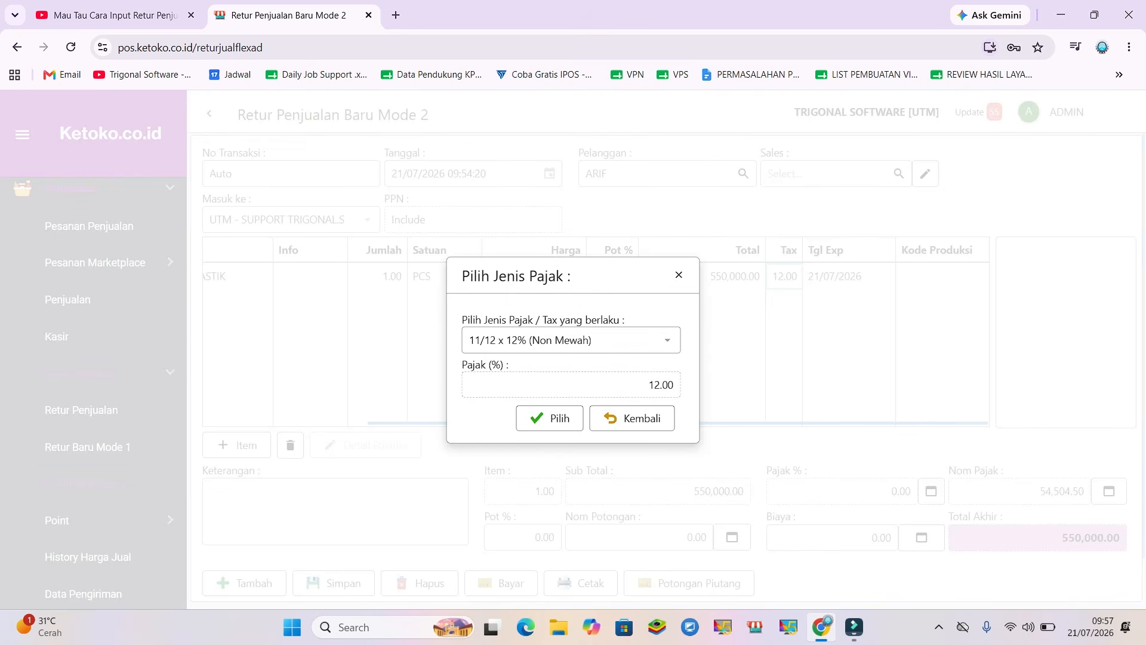
click(668, 340)
click(571, 440)
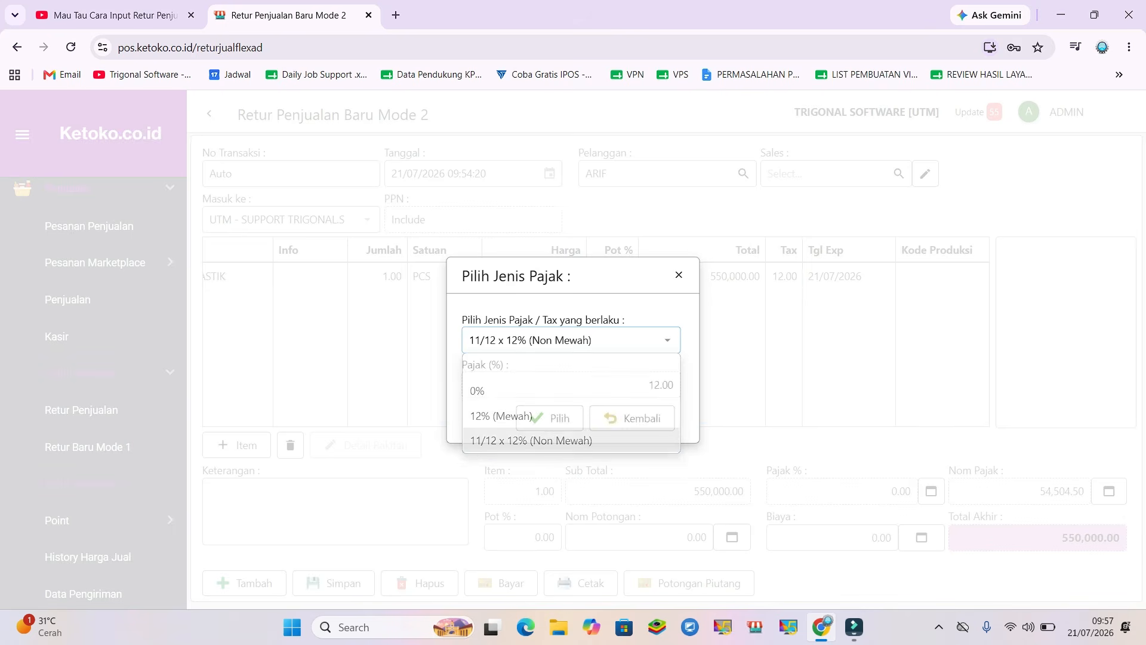
click(550, 419)
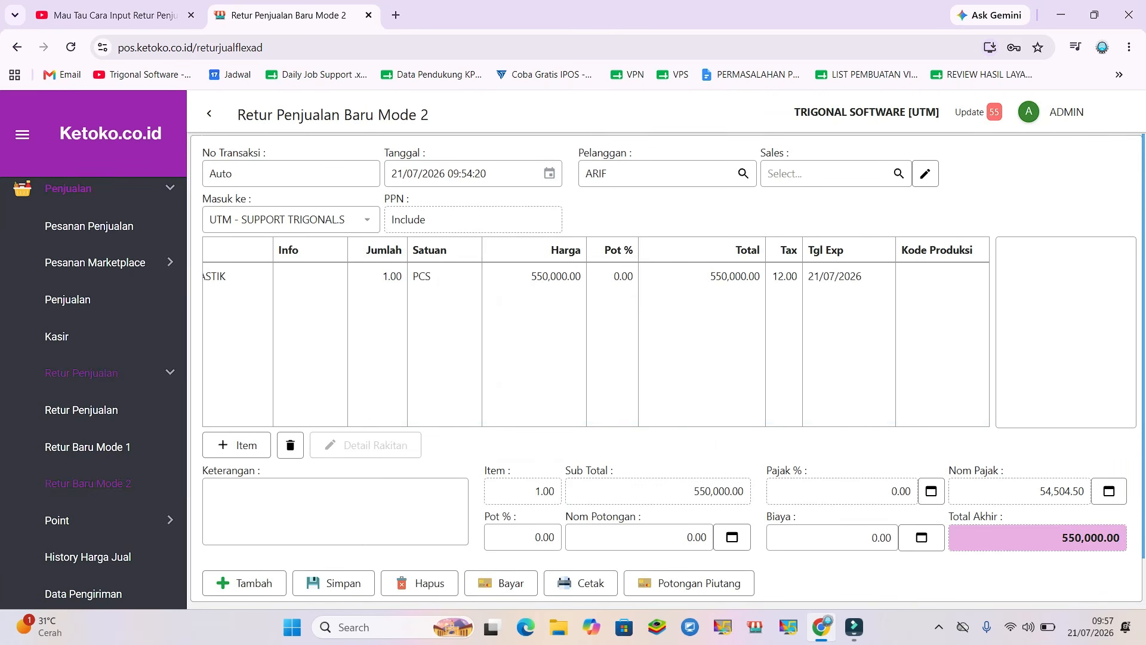
Try a 10% discount on the BAK MANDI PLASTIK line, and set it back to 0.
drag(550, 422, 454, 422)
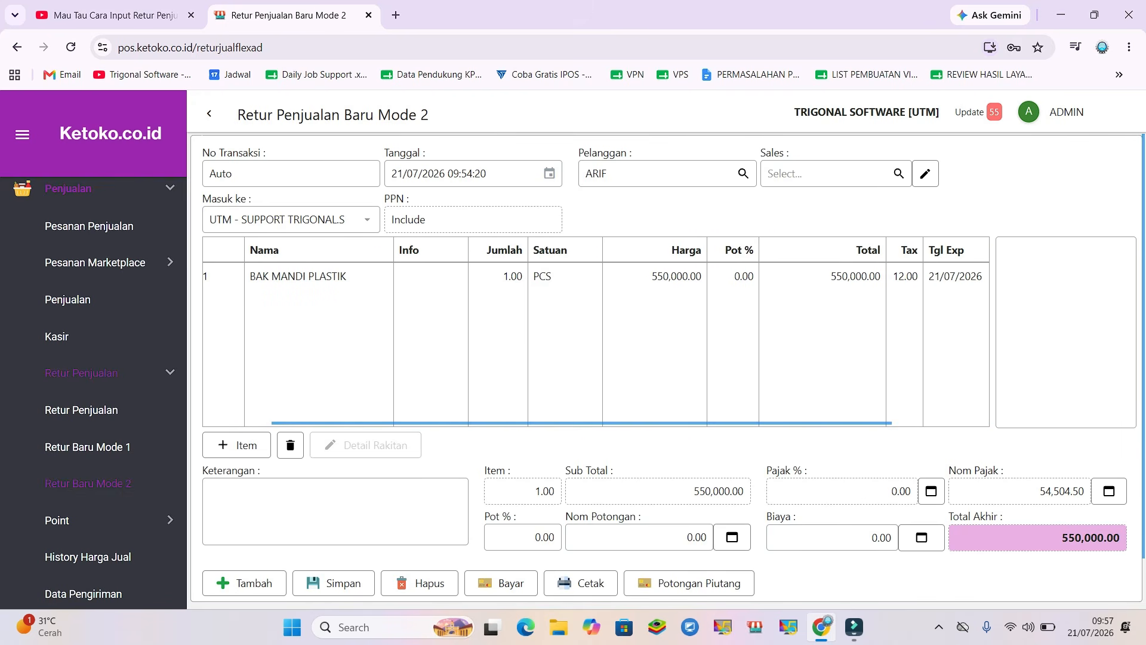
click(737, 276)
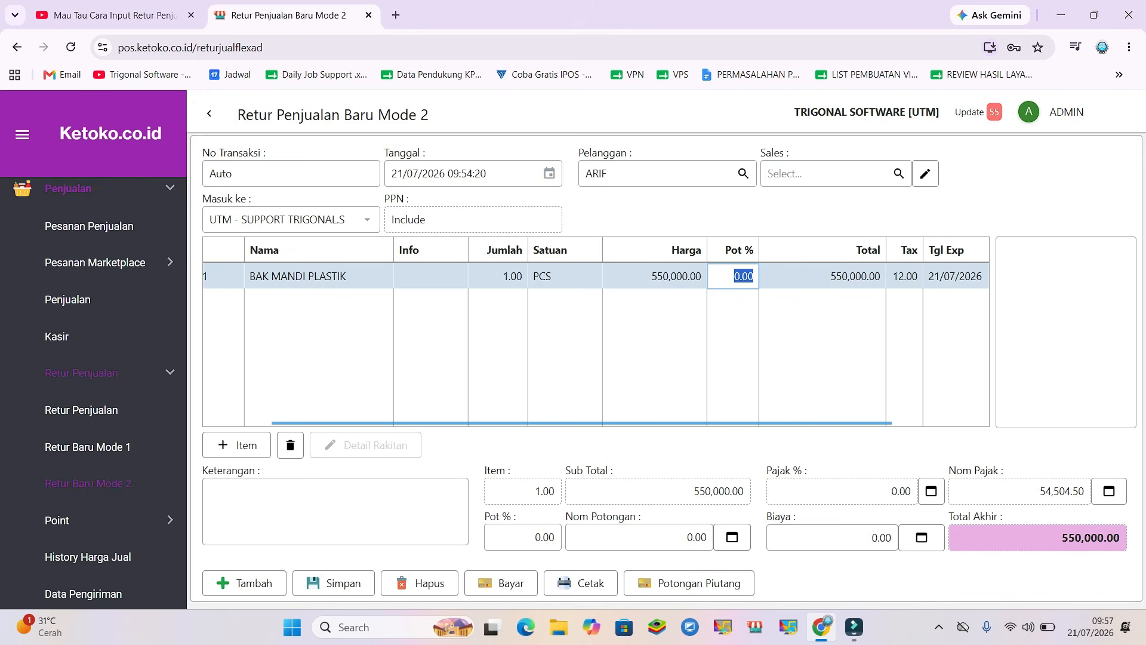
text(10)
key(Return)
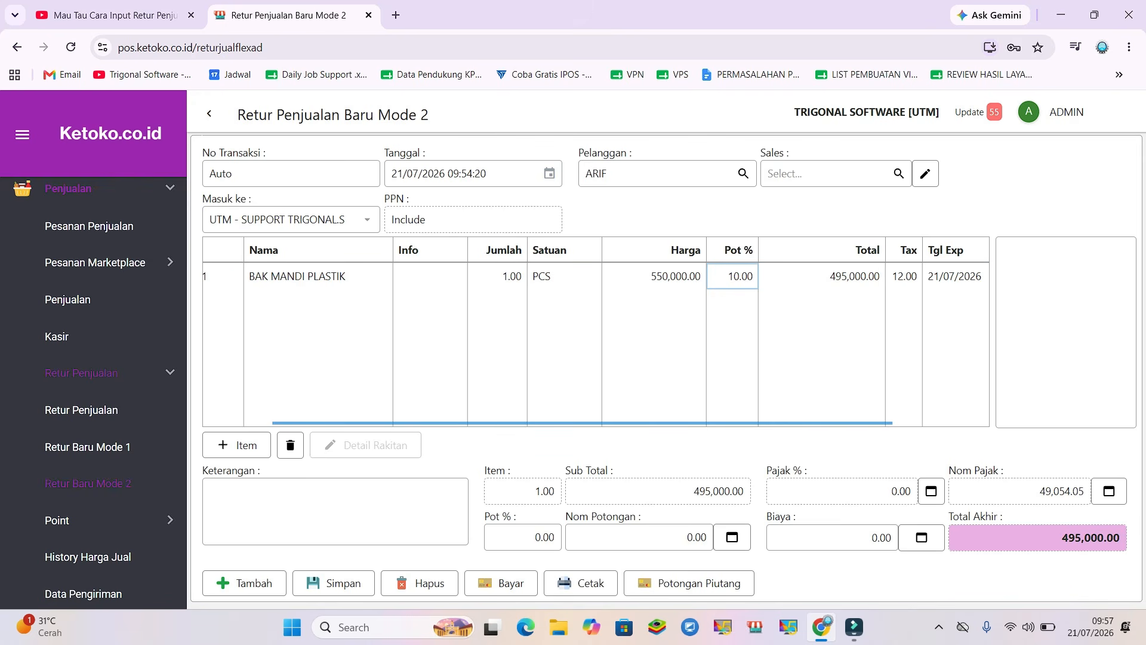
key(Return)
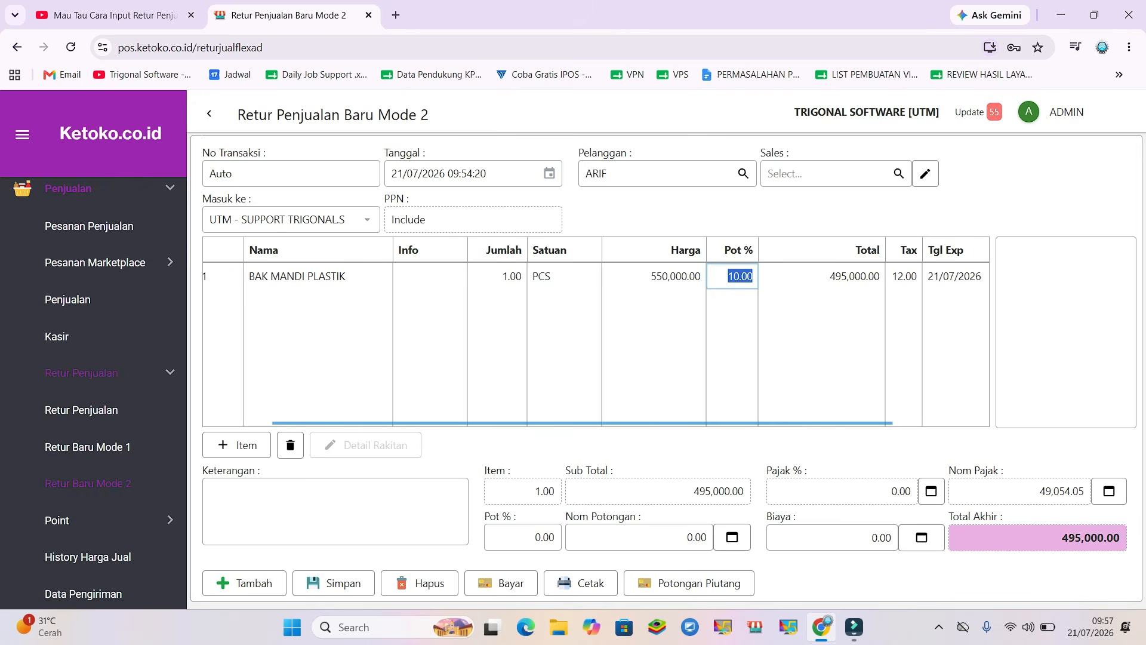
text(0)
key(Return)
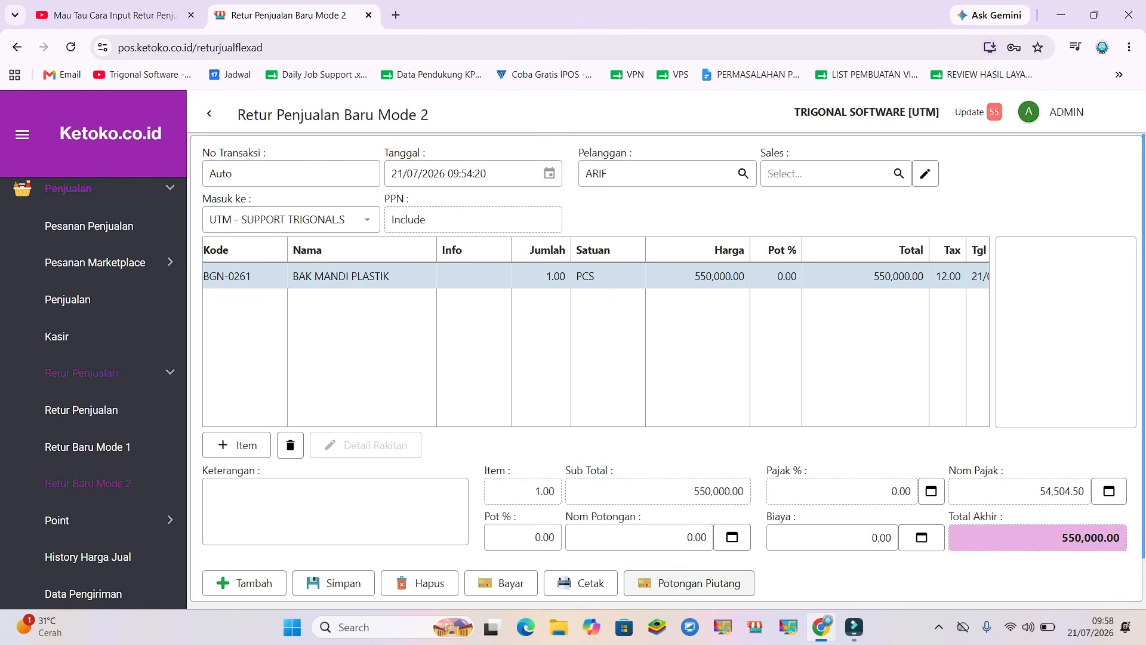
Recheck the credit transaction available for receivable deduction and return to the sales return without applying it.
click(688, 583)
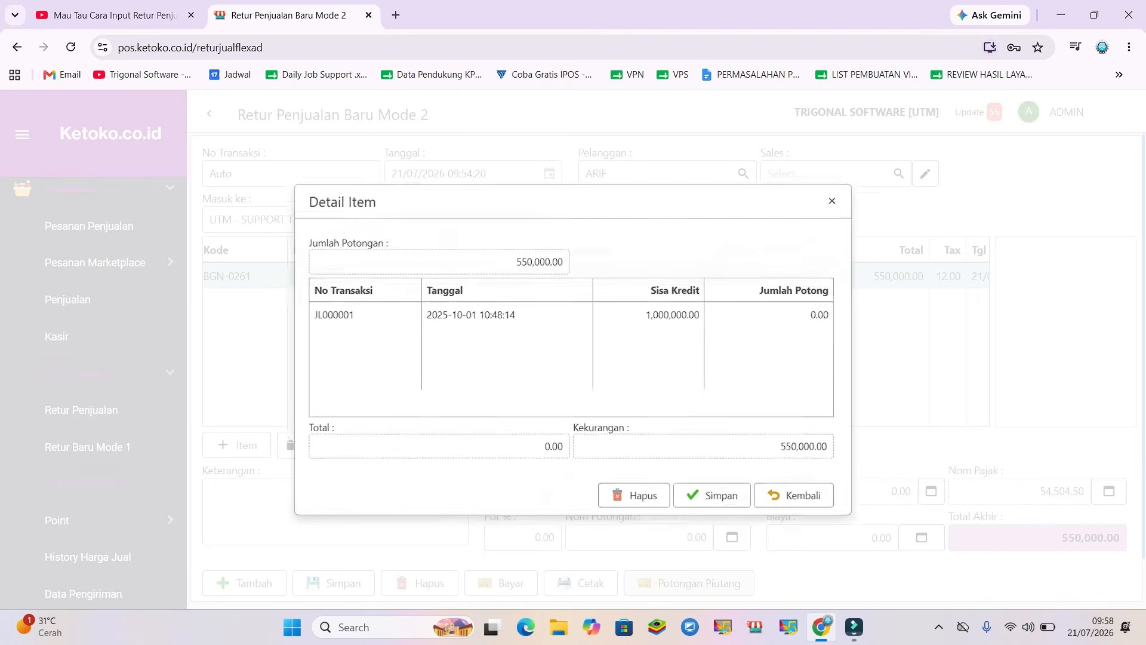
click(571, 312)
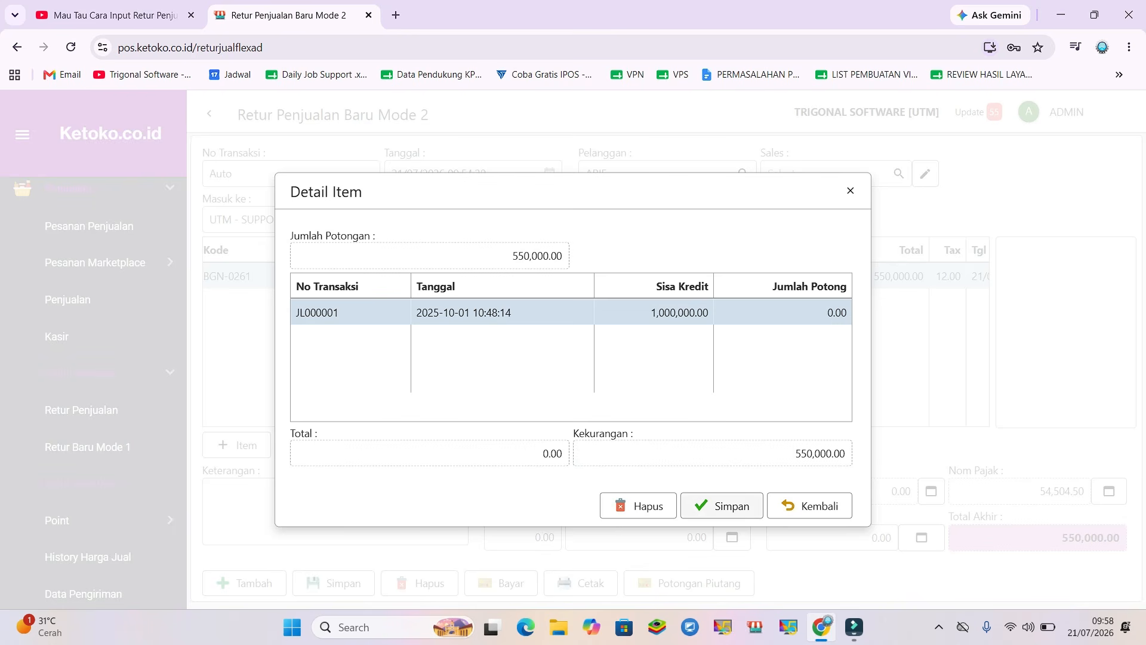
click(810, 506)
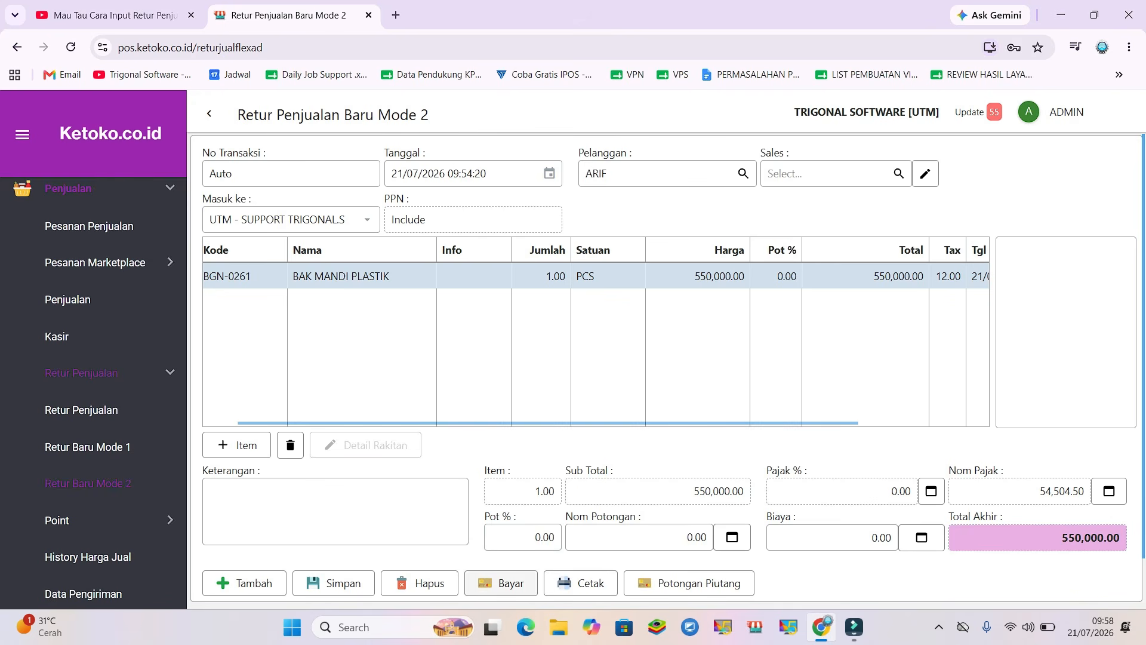
Record a cash payment (Bayar Tunai) of 550,000 for the sales return and save the transaction.
click(502, 582)
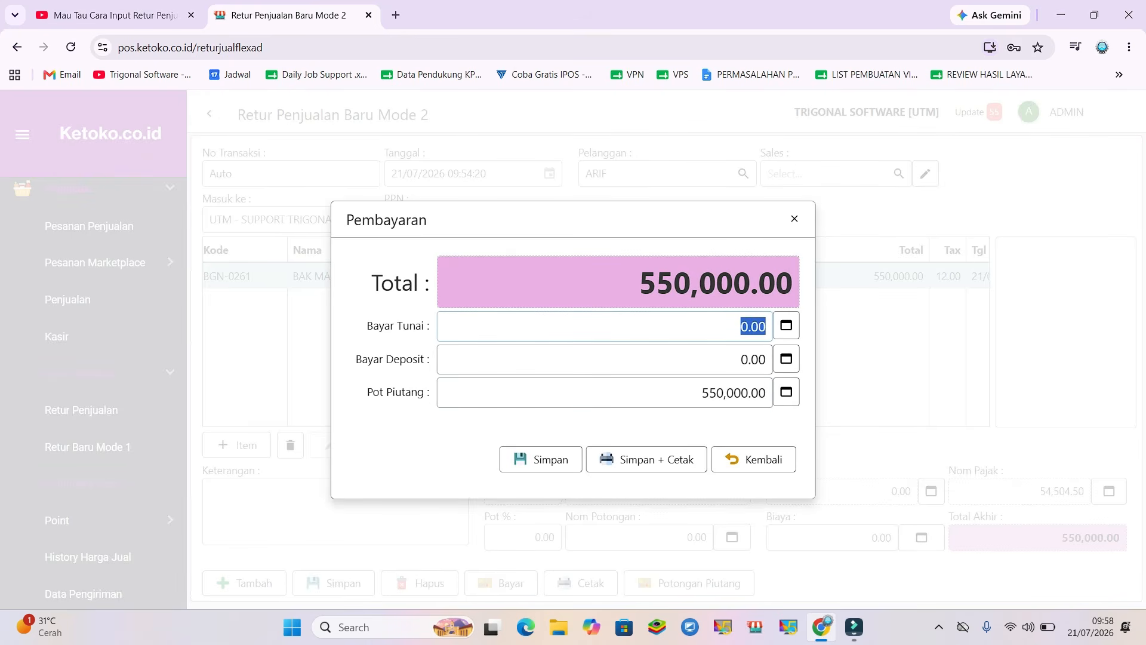
text(550,000)
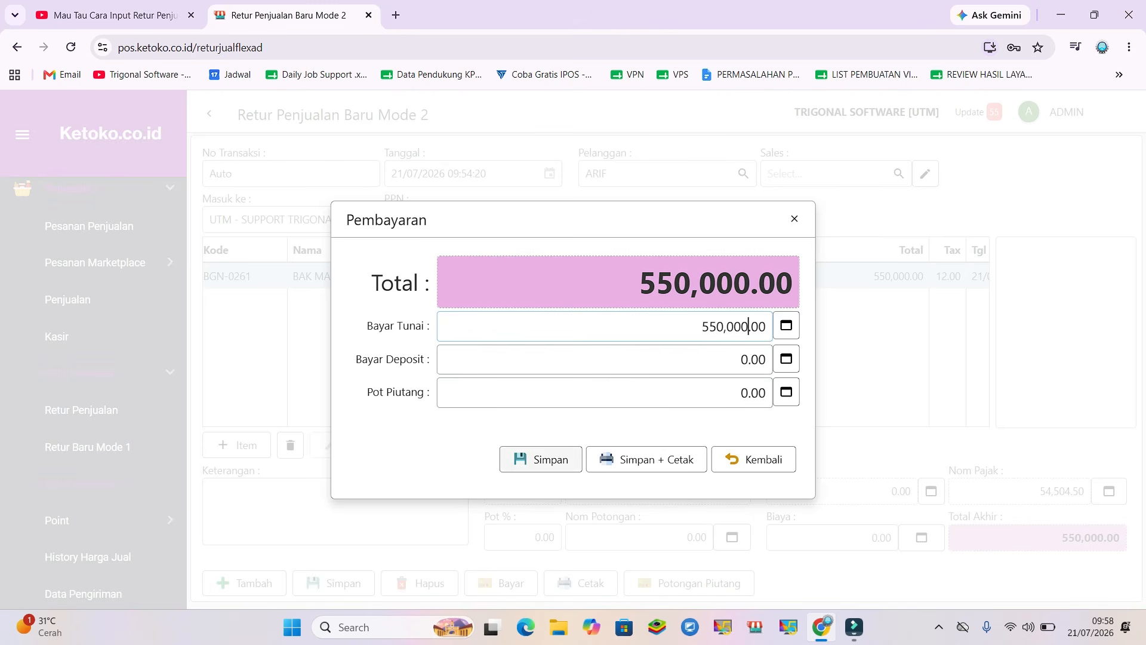
click(541, 459)
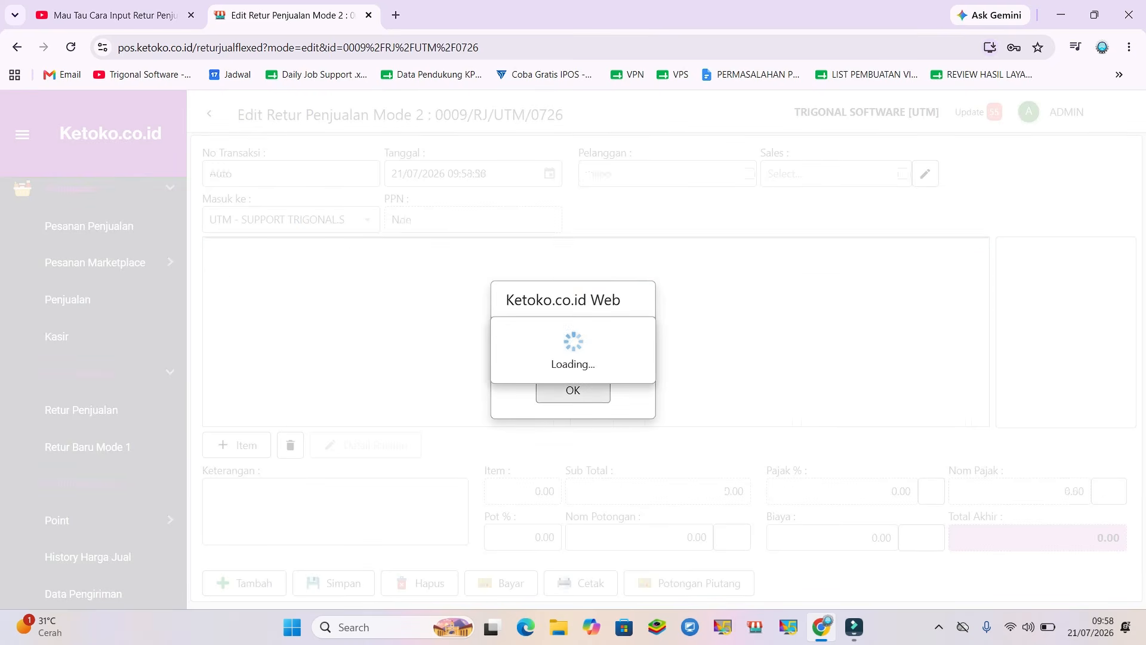
click(573, 389)
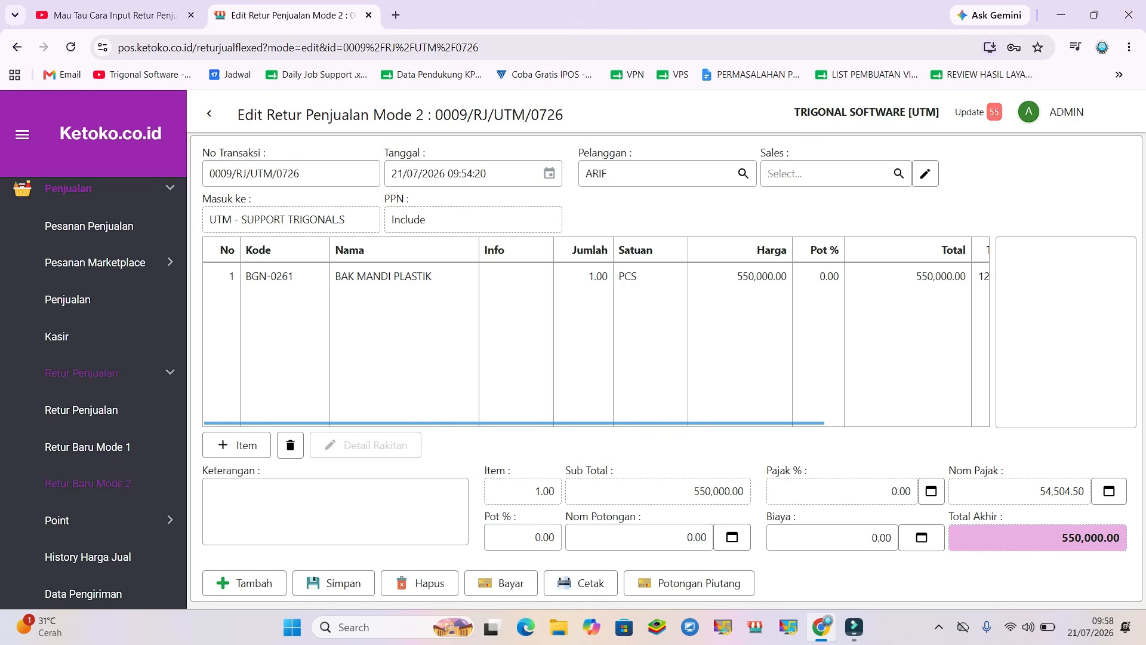